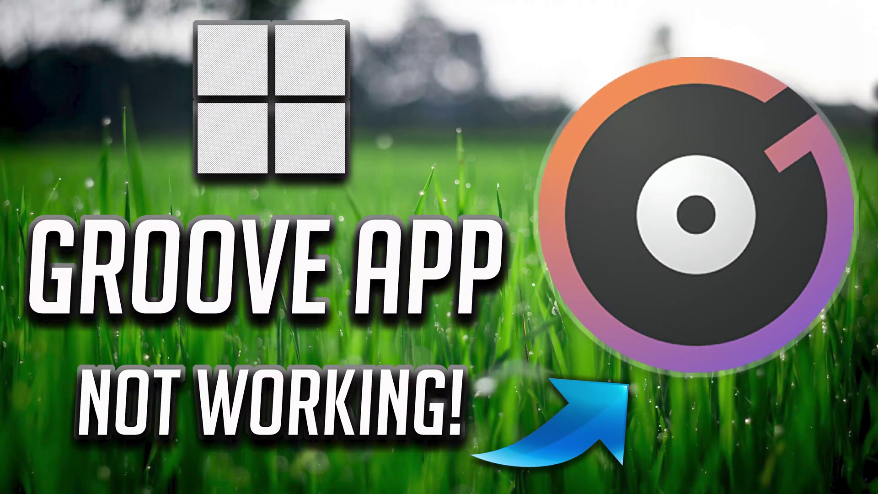
- Open Windows Settings and go to the Apps & features page of the Apps category
{"action": "left_click", "coordinate": [360, 488]}
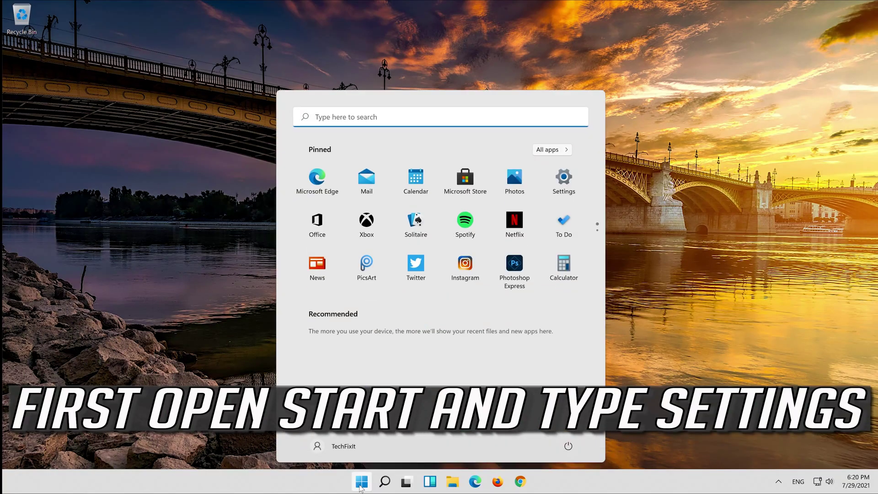
{"action": "type", "text": "sett"}
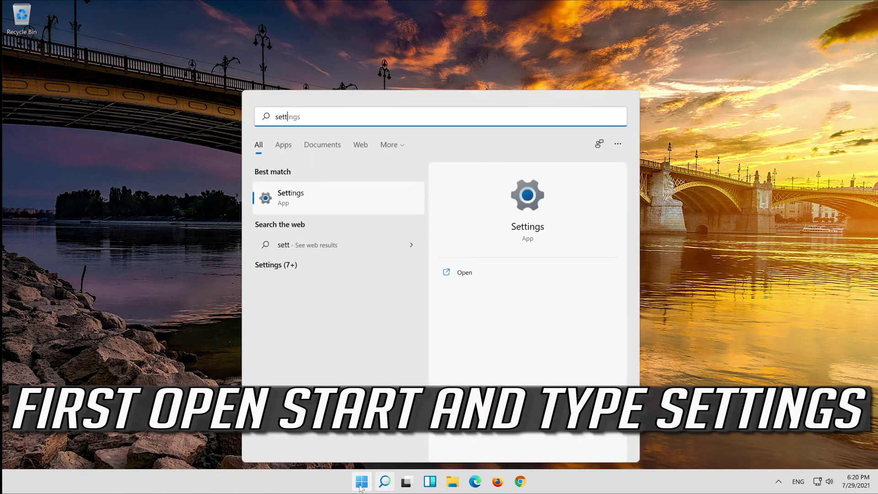
{"action": "type", "text": "ings"}
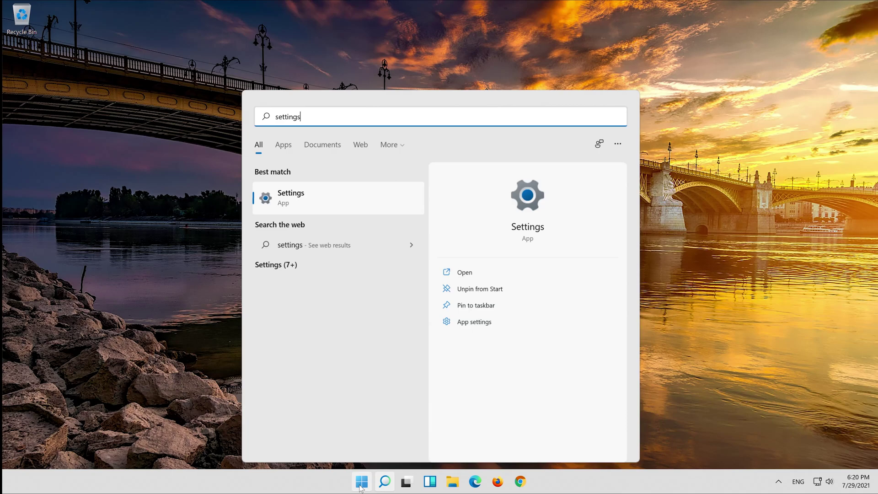
{"action": "left_click", "coordinate": [330, 212]}
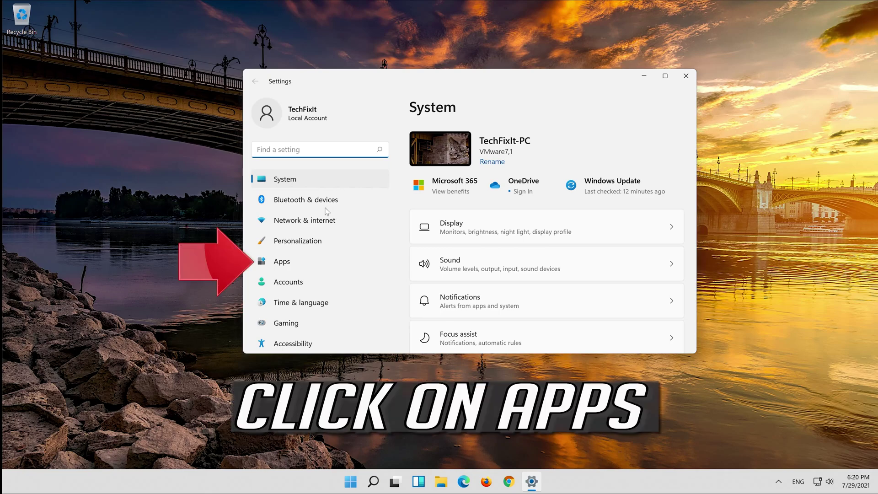
{"action": "left_click", "coordinate": [305, 267]}
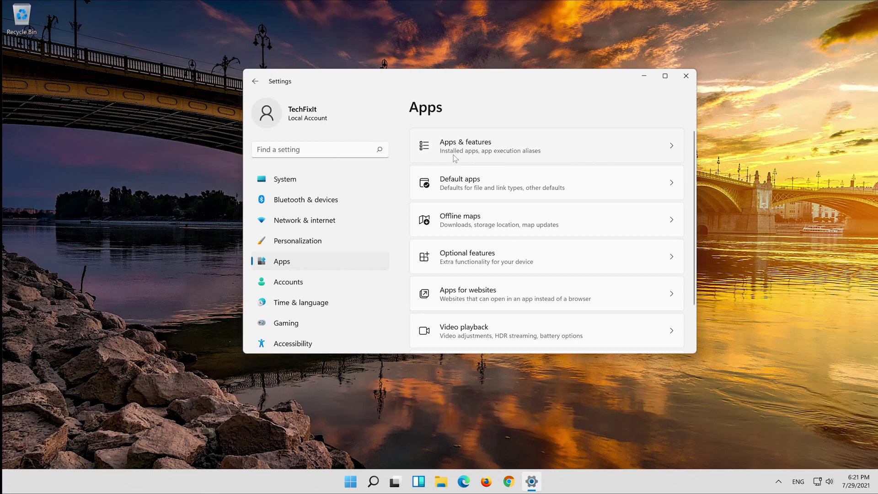
{"action": "left_click", "coordinate": [455, 158]}
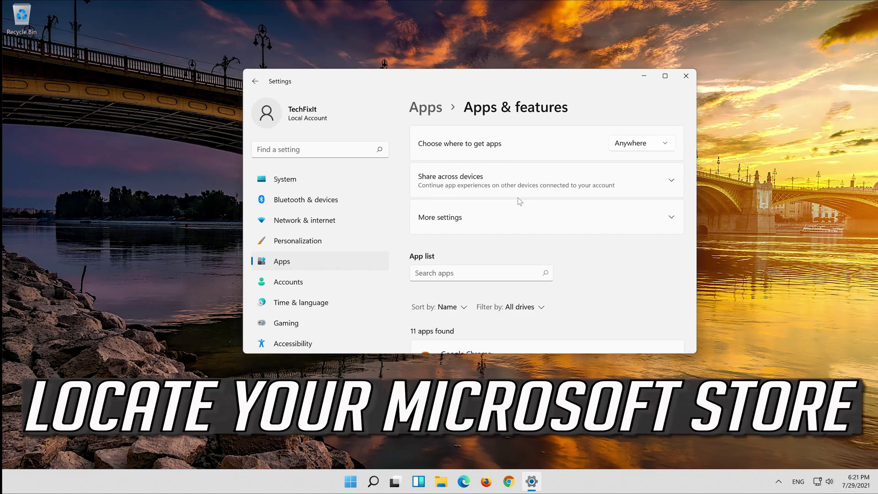
- Find Microsoft Store in the installed app list and open its advanced options
{"action": "scroll", "coordinate": [554, 245], "scroll_direction": "down", "scroll_amount": 10}
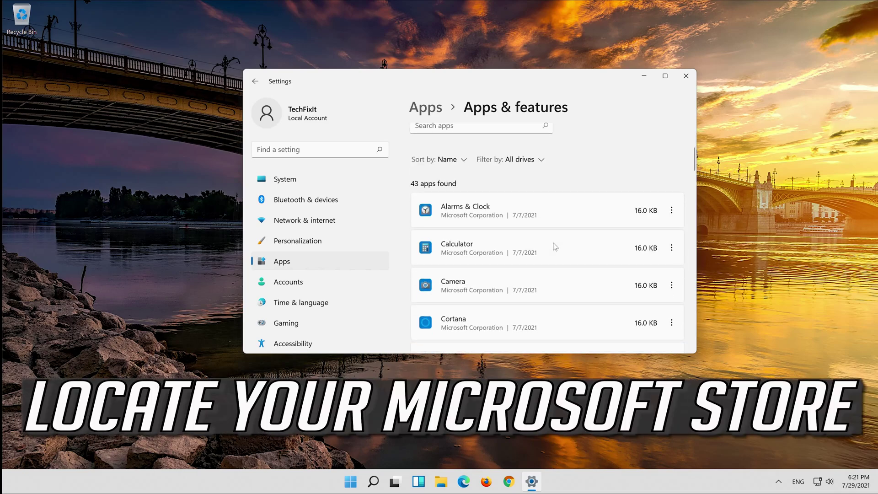
{"action": "scroll", "coordinate": [554, 246], "scroll_direction": "down", "scroll_amount": 5}
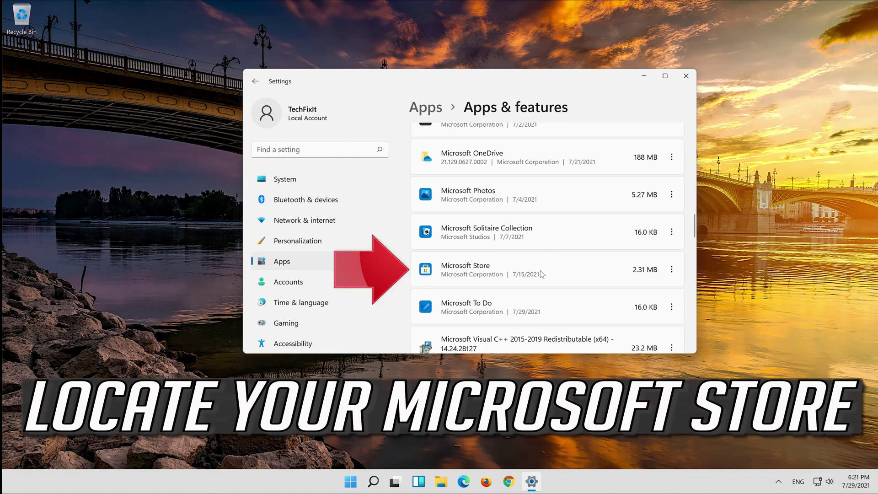
{"action": "left_click", "coordinate": [672, 269]}
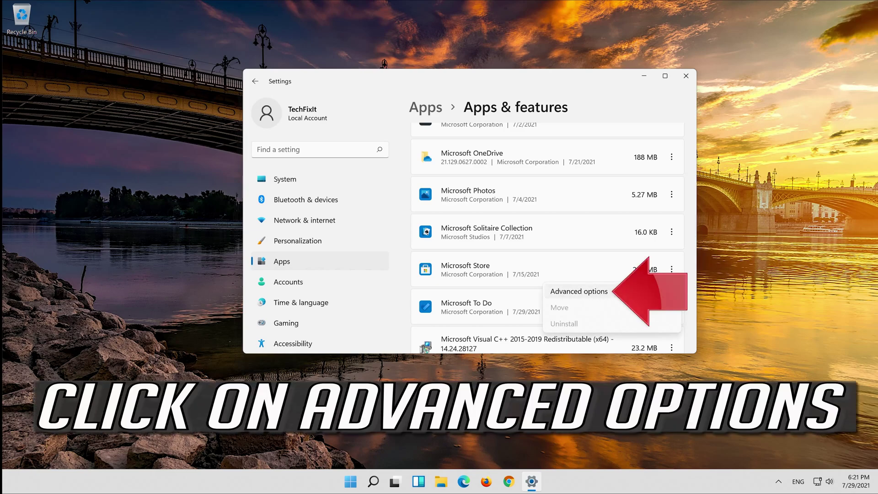
{"action": "left_click", "coordinate": [624, 288]}
- Repair the Microsoft Store app, then reset it and confirm deleting its app data
{"action": "scroll", "coordinate": [567, 231], "scroll_direction": "down", "scroll_amount": 6}
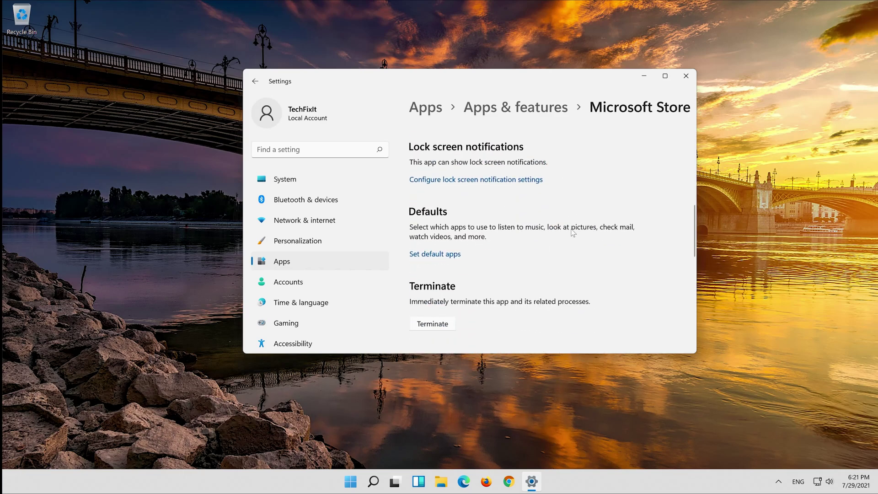
{"action": "scroll", "coordinate": [573, 233], "scroll_direction": "down", "scroll_amount": 4}
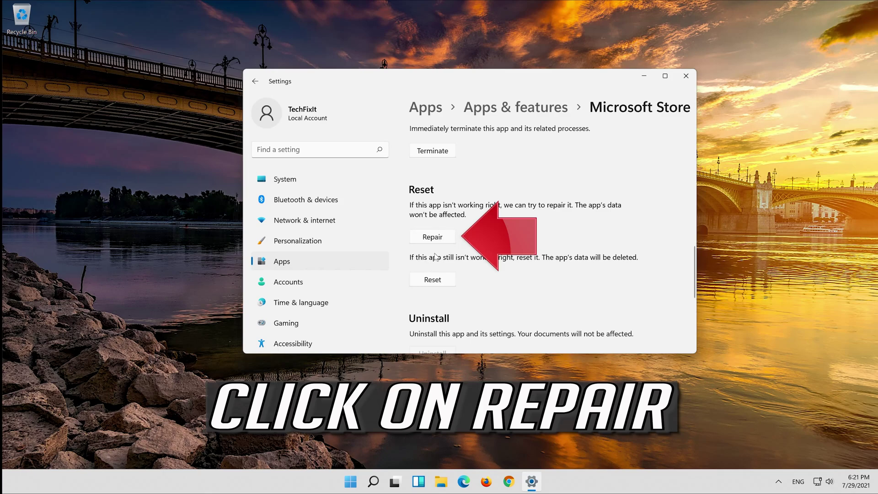
{"action": "left_click", "coordinate": [427, 238]}
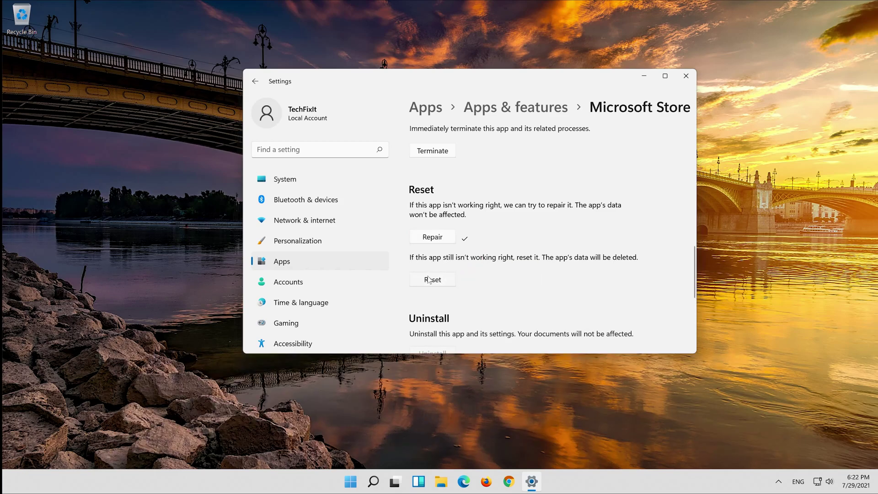
{"action": "left_click", "coordinate": [429, 280]}
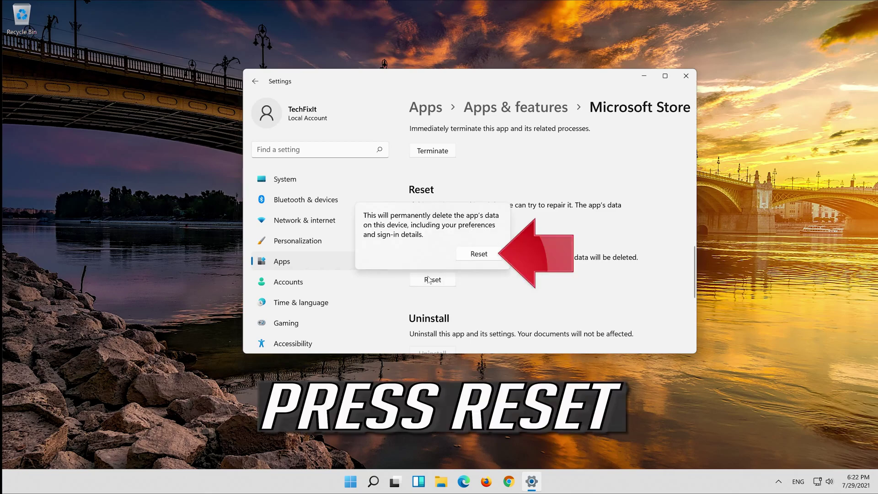
{"action": "left_click", "coordinate": [478, 258]}
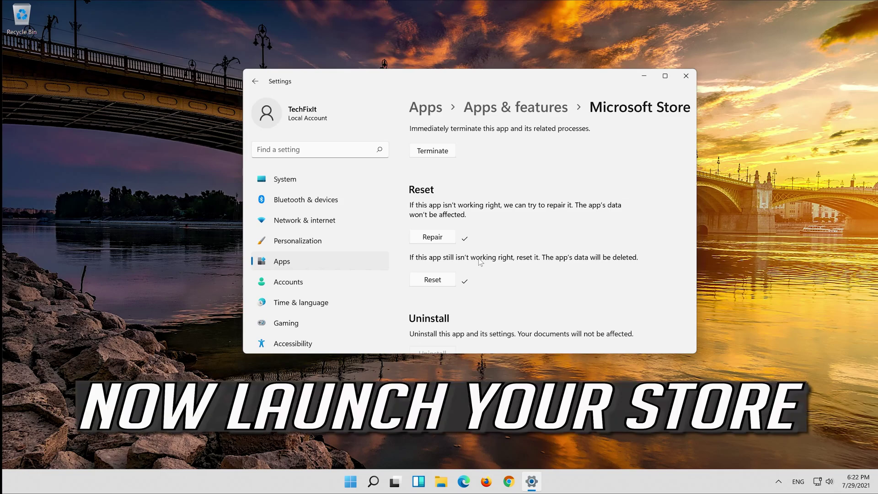
- Close Settings and launch Microsoft Store from the pinned apps
{"action": "scroll", "coordinate": [478, 258], "scroll_direction": "up", "scroll_amount": 3}
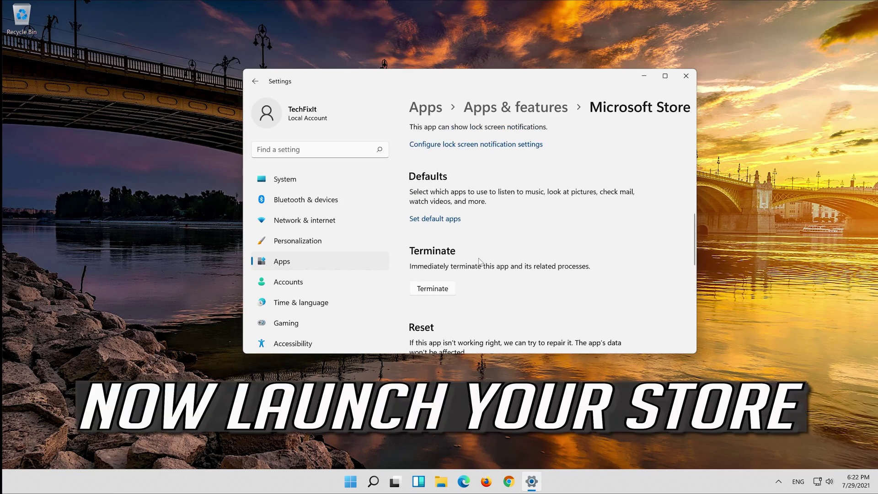
{"action": "left_click", "coordinate": [687, 77]}
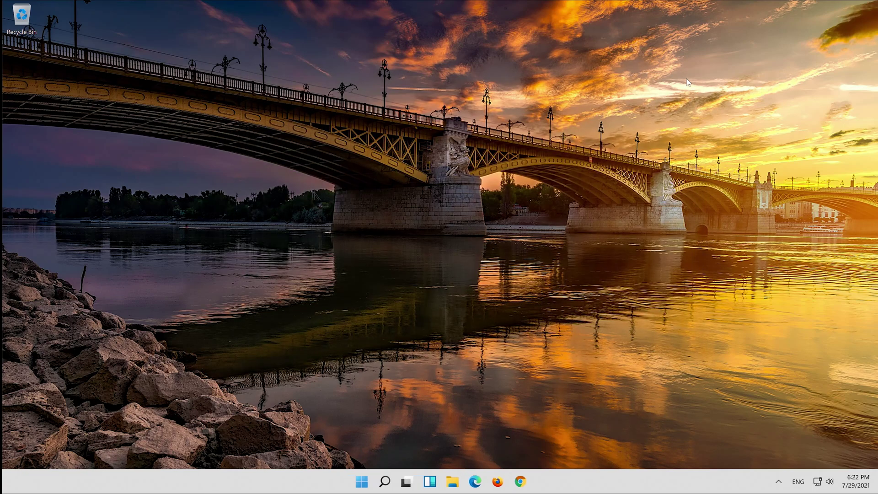
{"action": "left_click", "coordinate": [368, 483]}
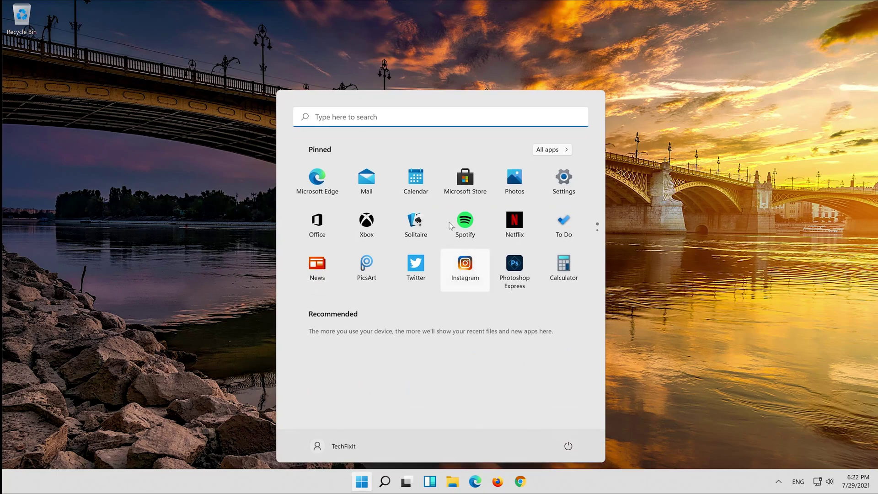
{"action": "left_click", "coordinate": [465, 179]}
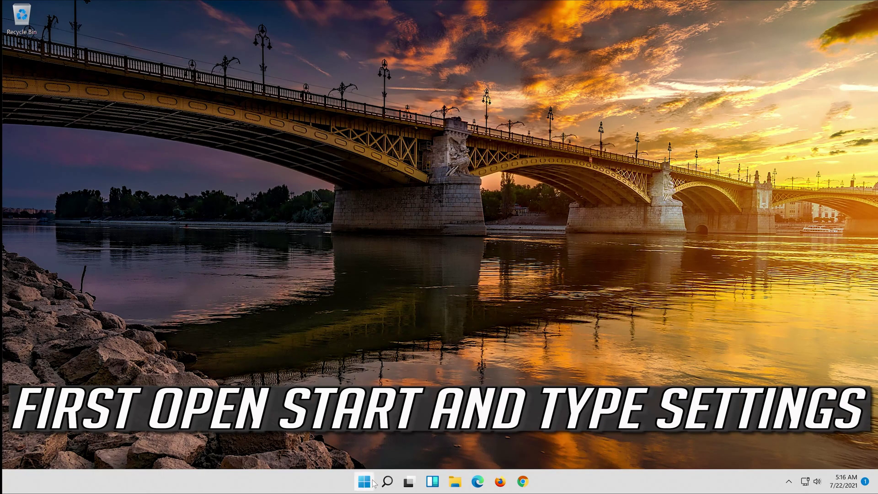
- Open Windows Settings and go to the Other troubleshooters list in the System category's Troubleshoot page
{"action": "left_click", "coordinate": [366, 481]}
{"action": "type", "text": "settings"}
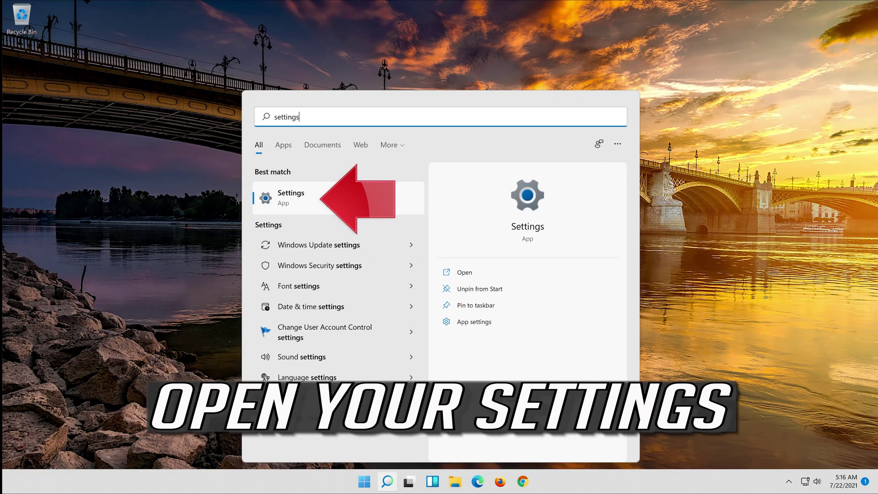
{"action": "left_click", "coordinate": [327, 202]}
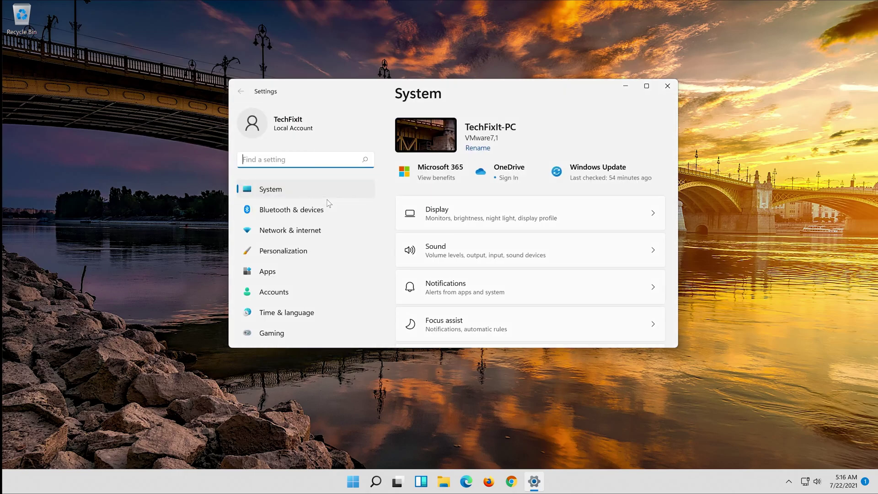
{"action": "left_click", "coordinate": [289, 194]}
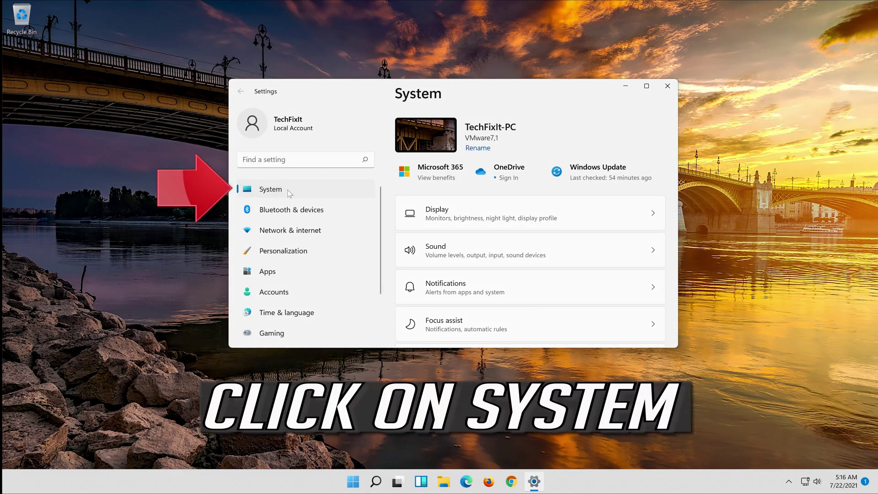
{"action": "scroll", "coordinate": [502, 279], "scroll_direction": "down", "scroll_amount": 4}
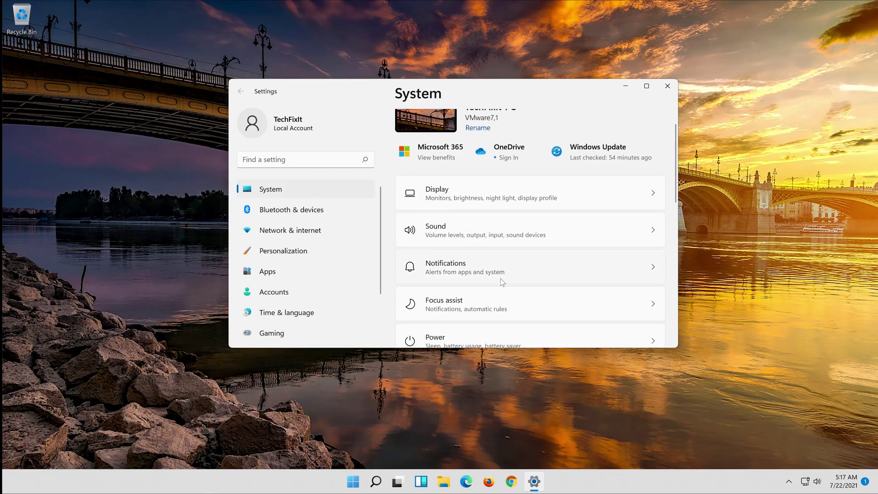
{"action": "scroll", "coordinate": [501, 281], "scroll_direction": "down", "scroll_amount": 4}
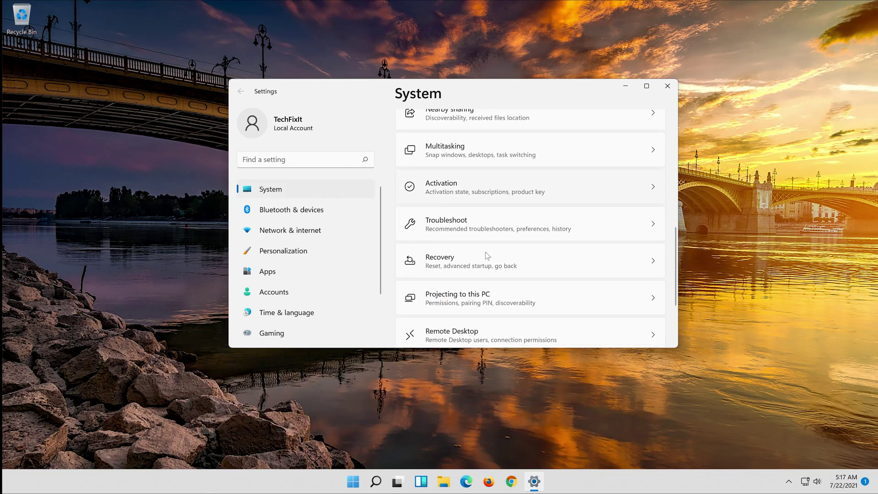
{"action": "left_click", "coordinate": [478, 227]}
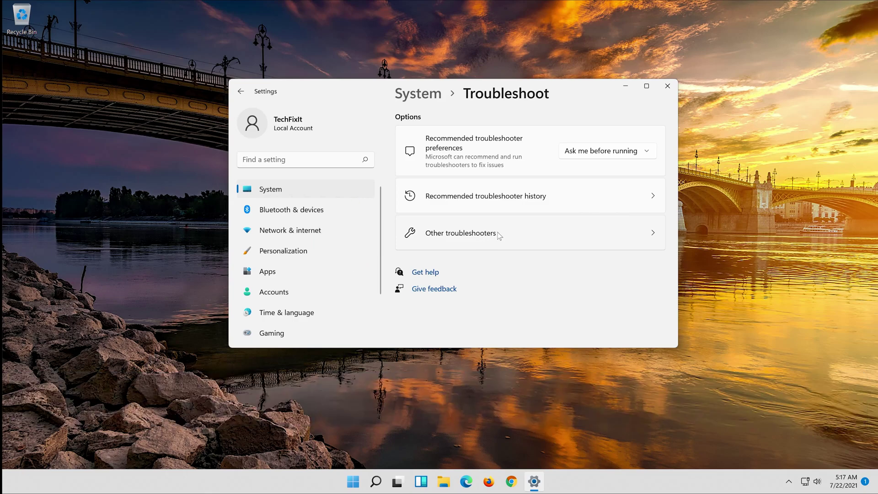
{"action": "left_click", "coordinate": [499, 236]}
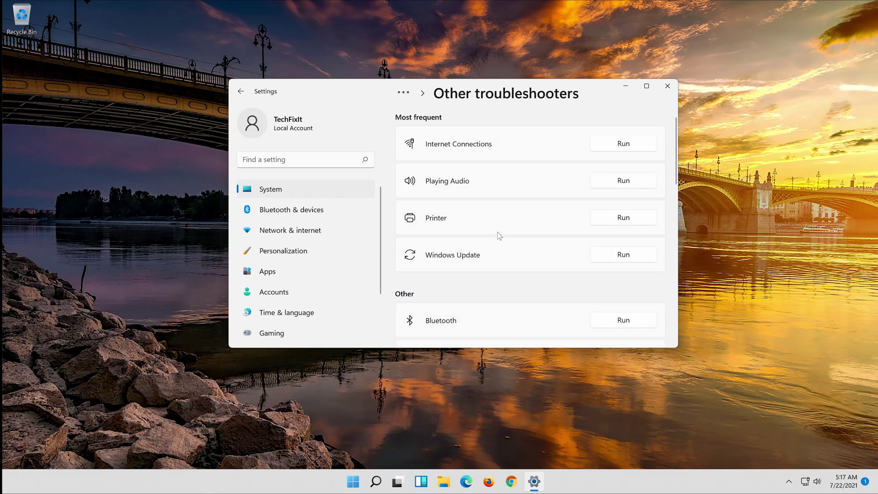
- Run the Windows Store Apps troubleshooter
{"action": "scroll", "coordinate": [499, 235], "scroll_direction": "down", "scroll_amount": 5}
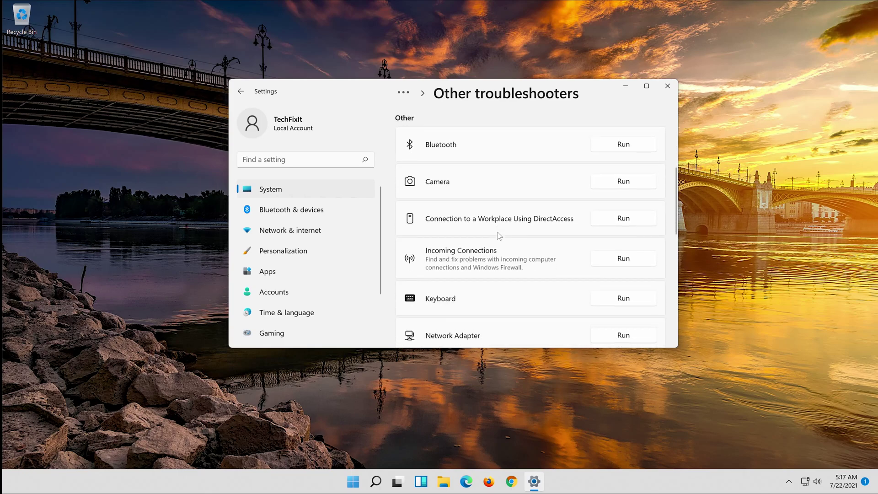
{"action": "scroll", "coordinate": [499, 235], "scroll_direction": "down", "scroll_amount": 4}
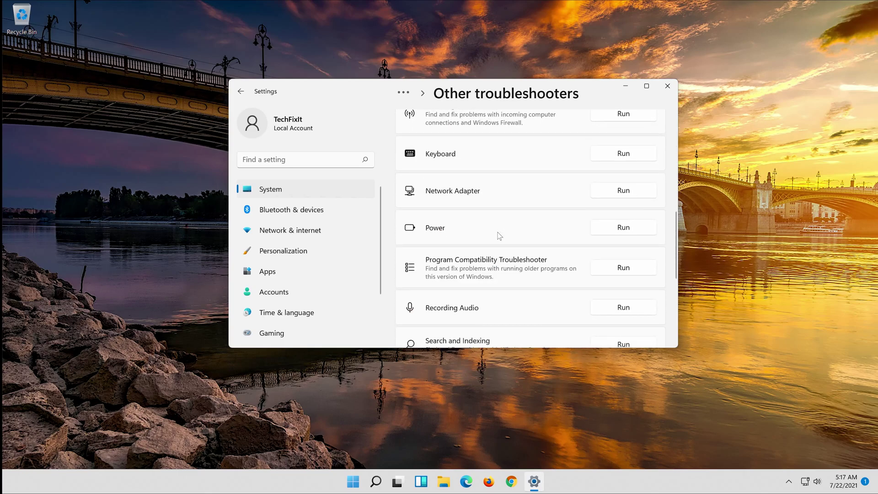
{"action": "scroll", "coordinate": [500, 236], "scroll_direction": "down", "scroll_amount": 3}
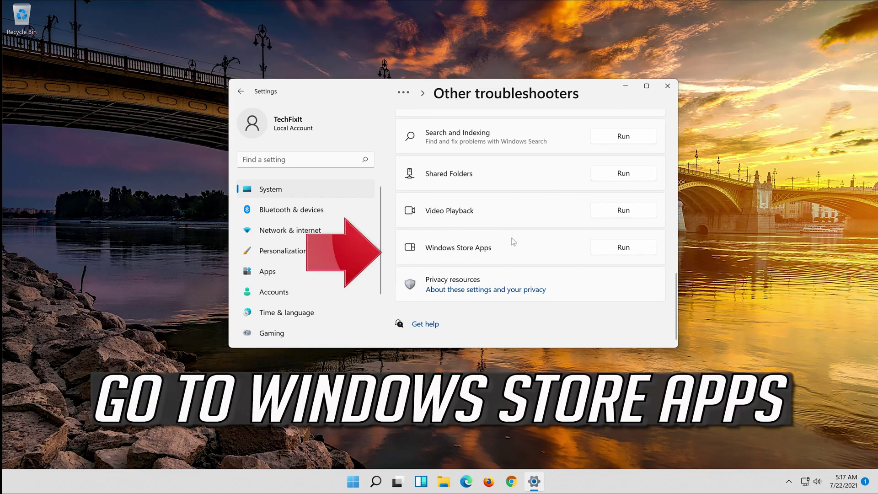
{"action": "left_click", "coordinate": [628, 247]}
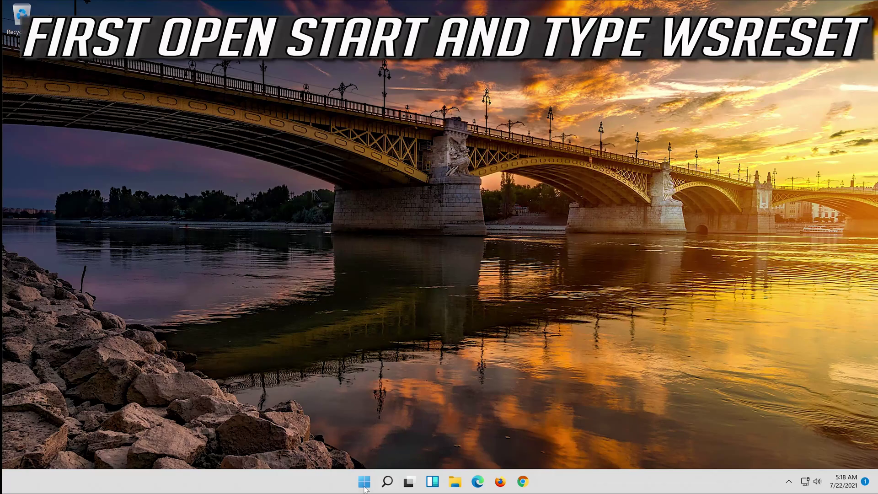
- Run the wsreset command from Windows search and move the Microsoft Store window toward the middle of the desktop
{"action": "left_click", "coordinate": [364, 490]}
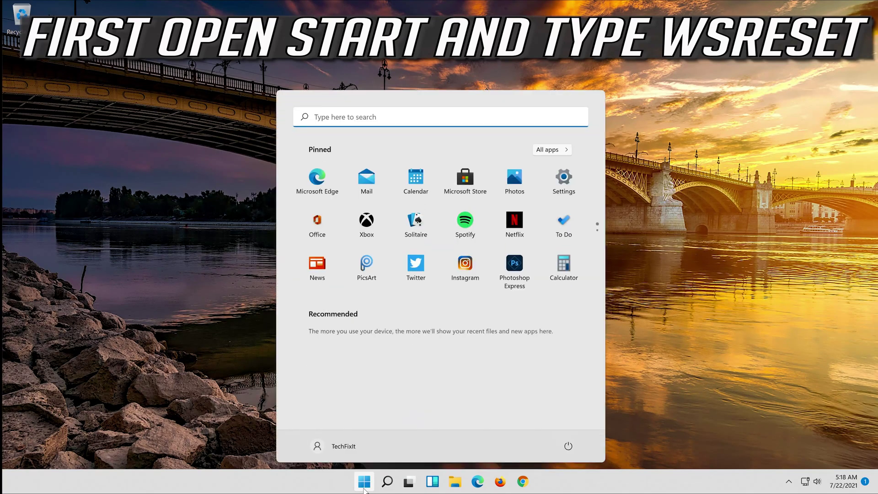
{"action": "type", "text": "wsres"}
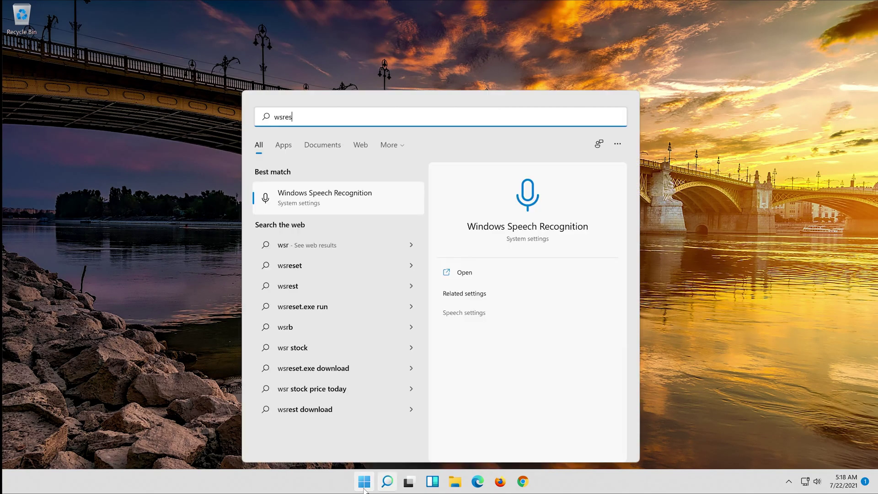
{"action": "type", "text": "et"}
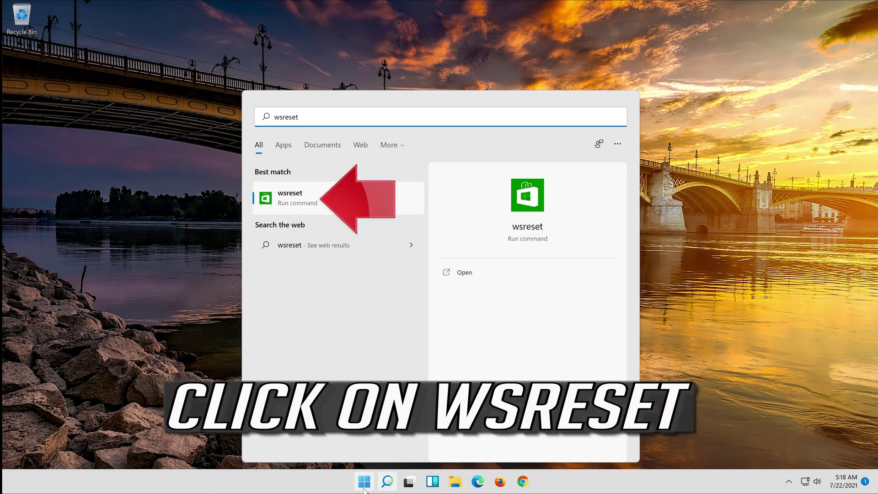
{"action": "left_click", "coordinate": [306, 202]}
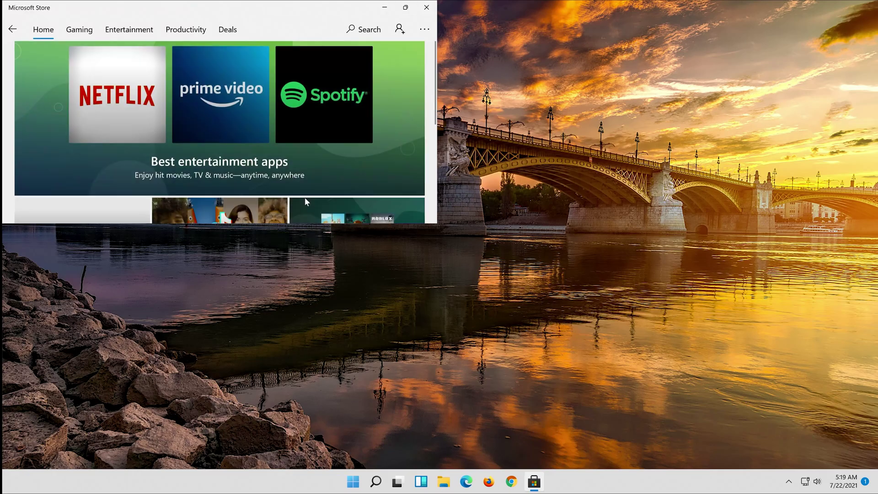
{"action": "left_click_drag", "start_coordinate": [269, 7], "coordinate": [414, 105]}
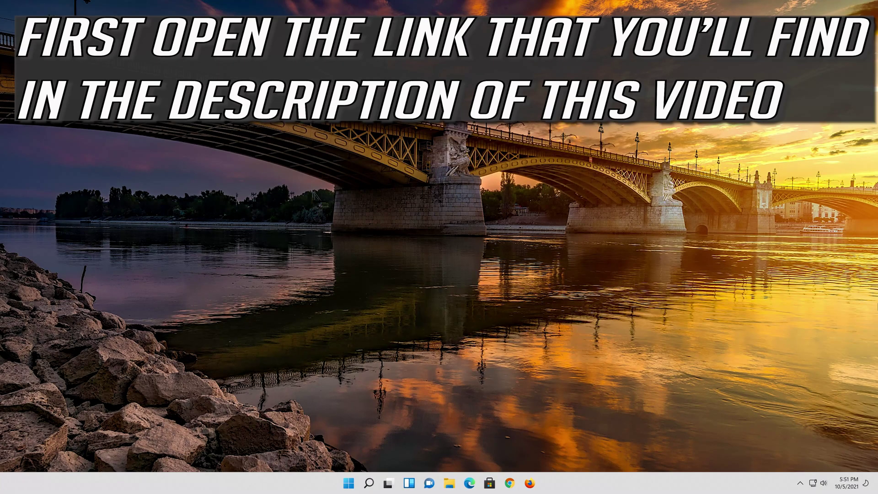
{"action": "left_click", "coordinate": [531, 484]}
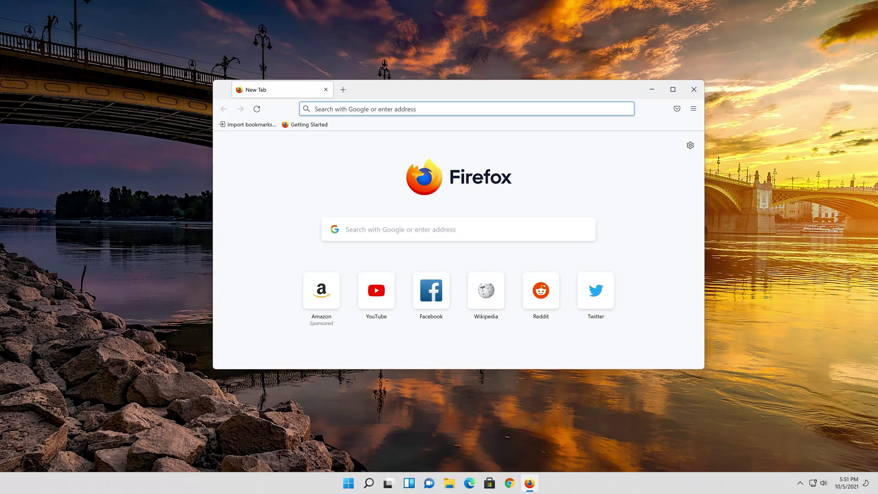
{"action": "right_click", "coordinate": [426, 109]}
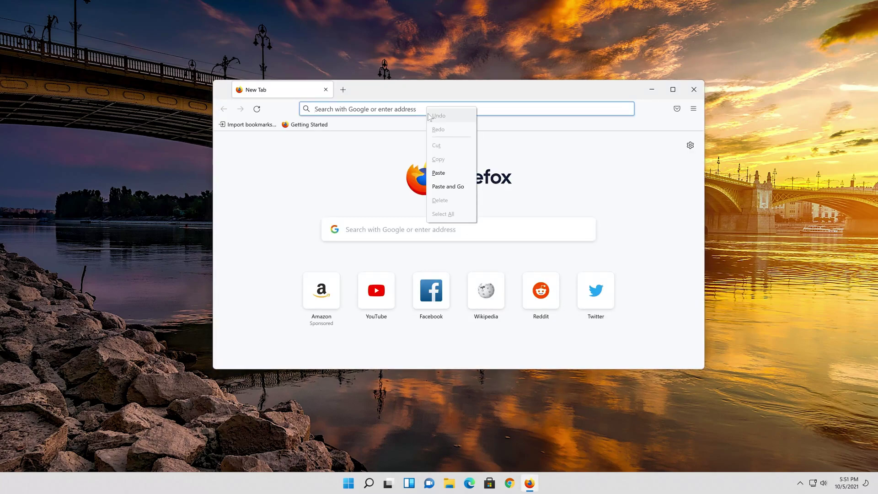
{"action": "left_click", "coordinate": [446, 187]}
- Download the media creation tool from the Create Windows 11 Installation Media section of the page
{"action": "scroll", "coordinate": [677, 219], "scroll_direction": "down", "scroll_amount": 1}
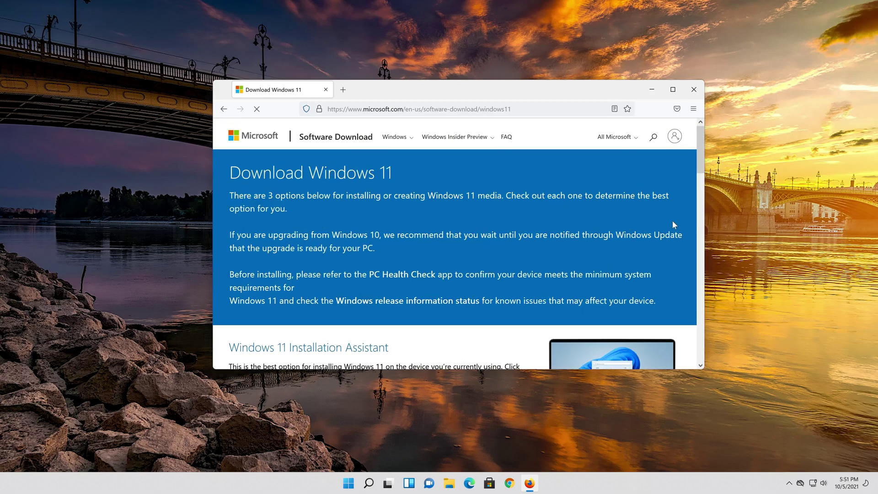
{"action": "scroll", "coordinate": [668, 227], "scroll_direction": "down", "scroll_amount": 3}
{"action": "scroll", "coordinate": [669, 227], "scroll_direction": "down", "scroll_amount": 3}
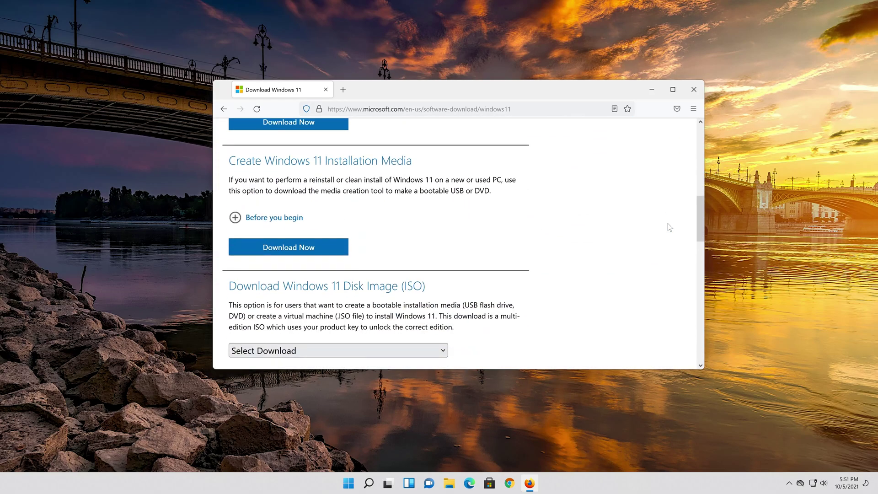
{"action": "scroll", "coordinate": [669, 227], "scroll_direction": "up", "scroll_amount": 3}
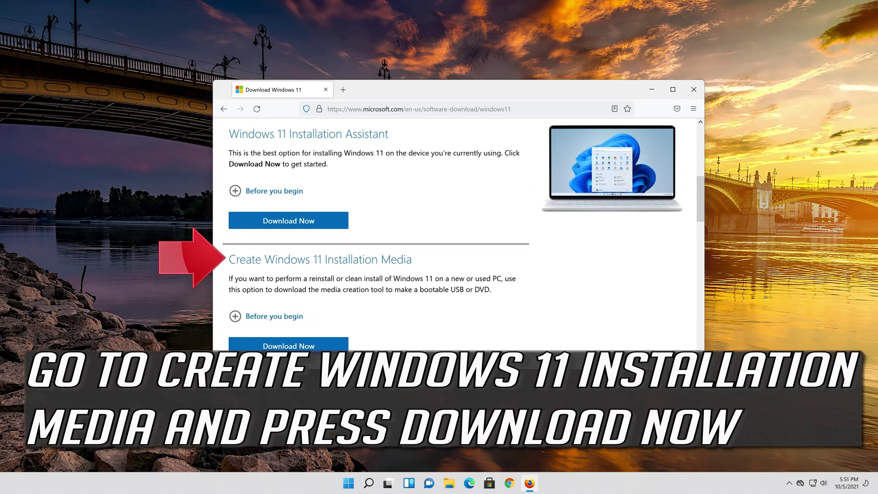
{"action": "left_click", "coordinate": [307, 347]}
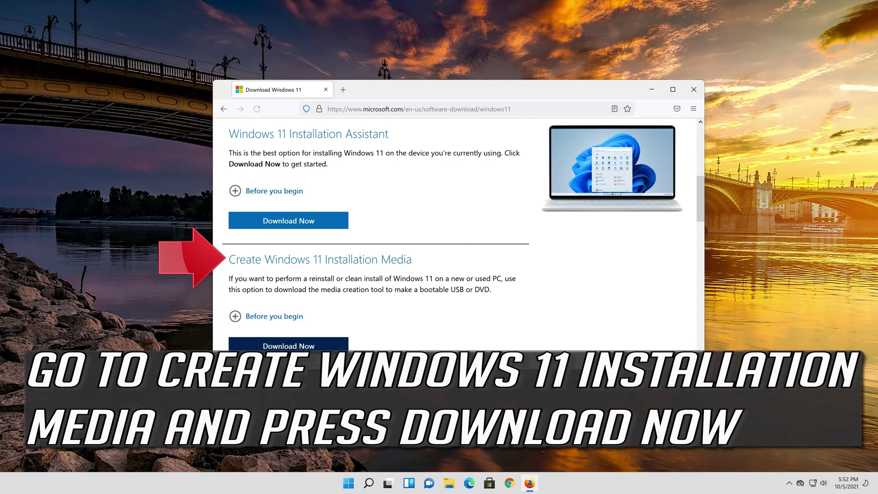
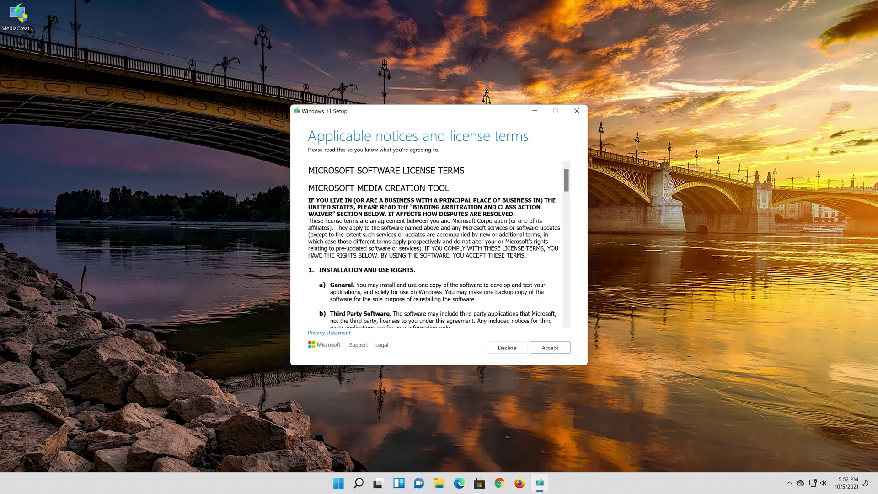
- Accept the media creation tool's license terms and proceed with English (United States) as language and Windows 11 as edition
{"action": "left_click", "coordinate": [559, 352]}
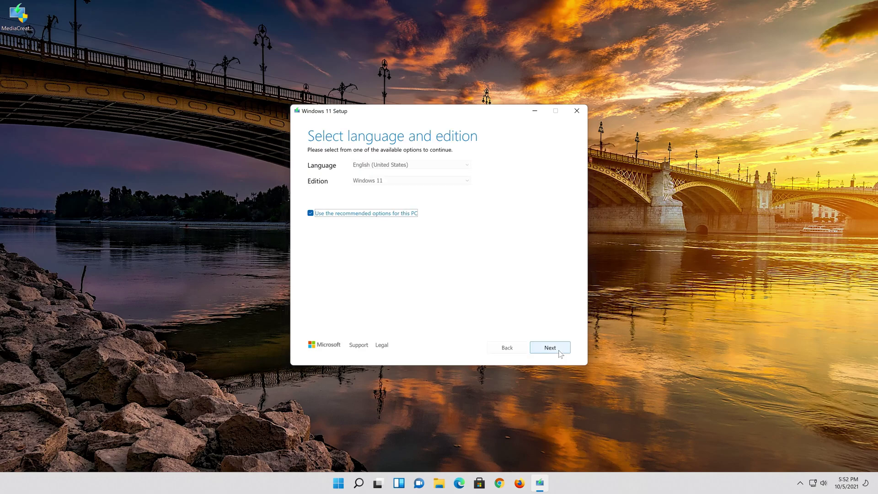
{"action": "left_click", "coordinate": [310, 213]}
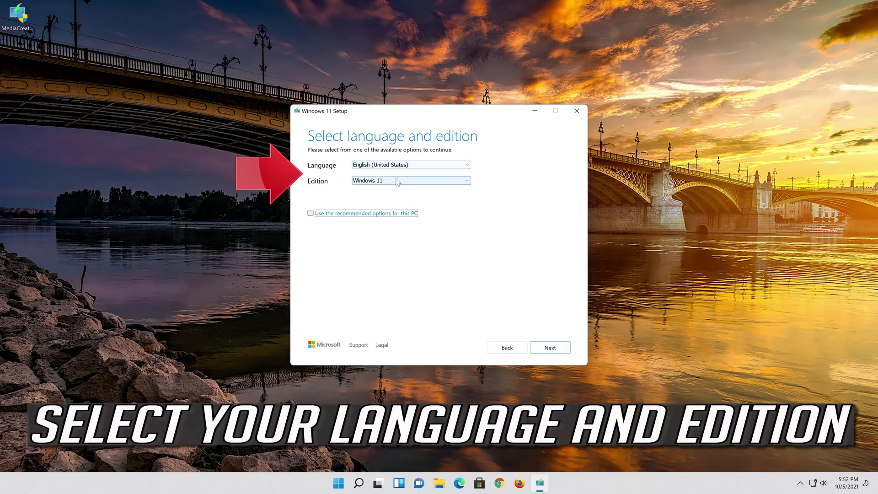
{"action": "left_click", "coordinate": [311, 213]}
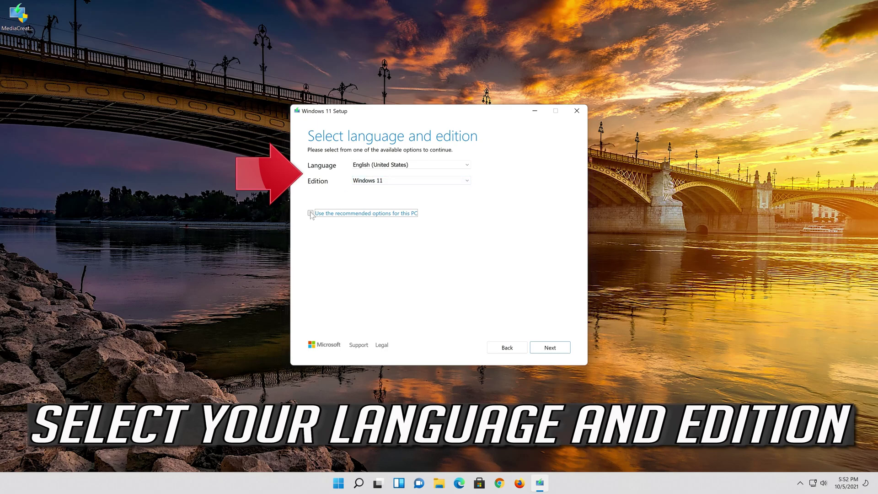
{"action": "left_click", "coordinate": [550, 348]}
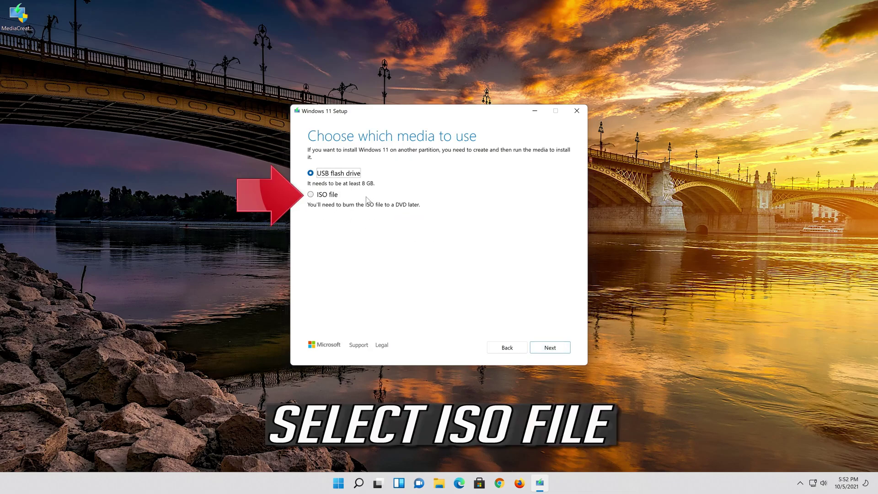
- Create the installation media as an ISO file named Windows 11 on the Desktop and finish the media creation tool
{"action": "left_click", "coordinate": [311, 195]}
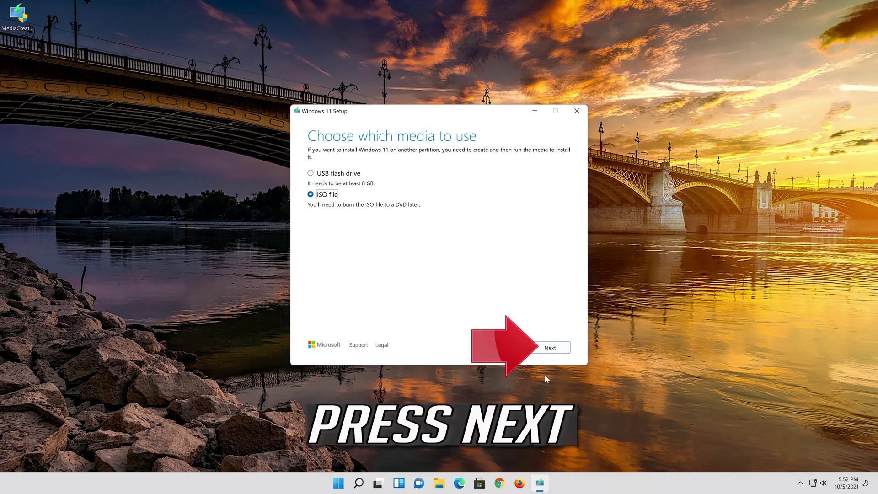
{"action": "left_click", "coordinate": [554, 347]}
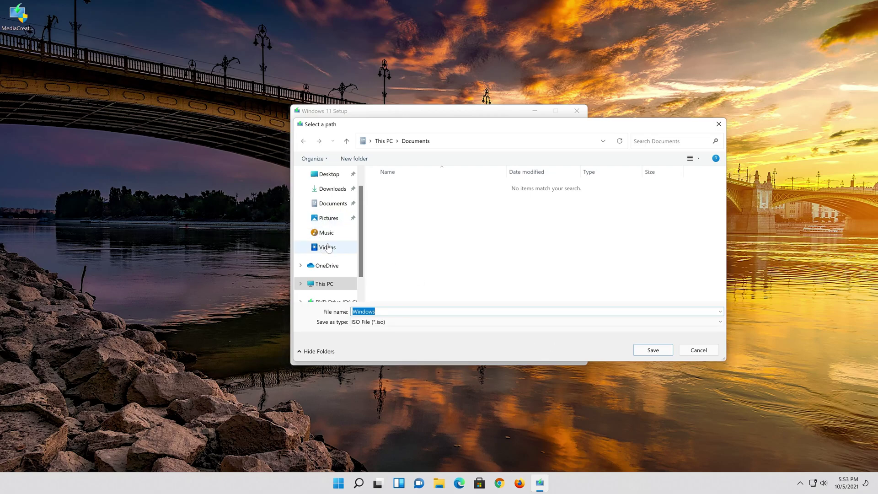
{"action": "left_click", "coordinate": [338, 176]}
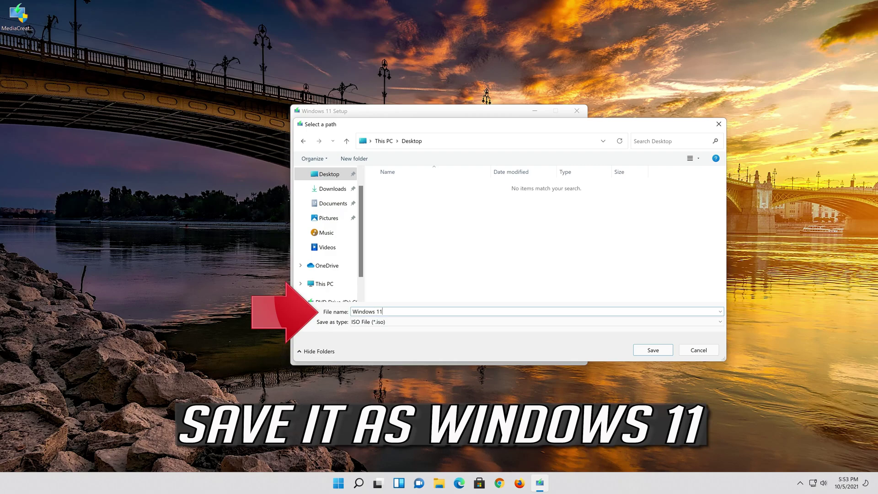
{"action": "left_click", "coordinate": [653, 350]}
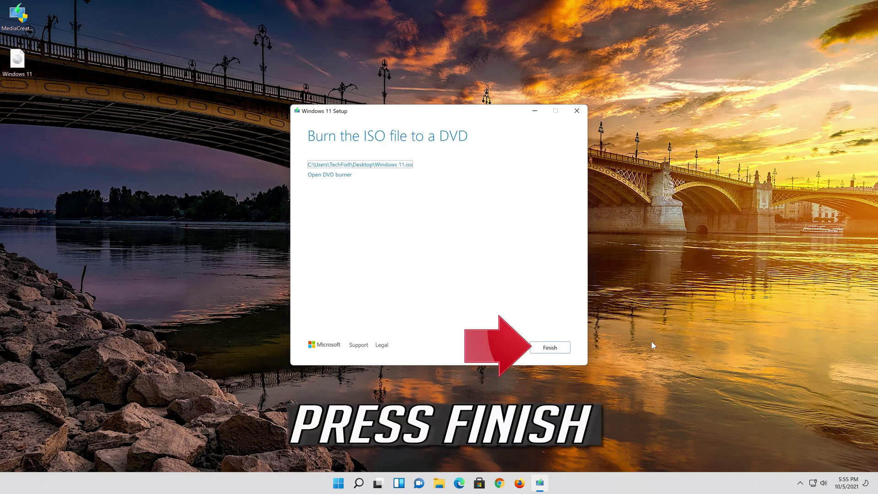
{"action": "left_click", "coordinate": [550, 348]}
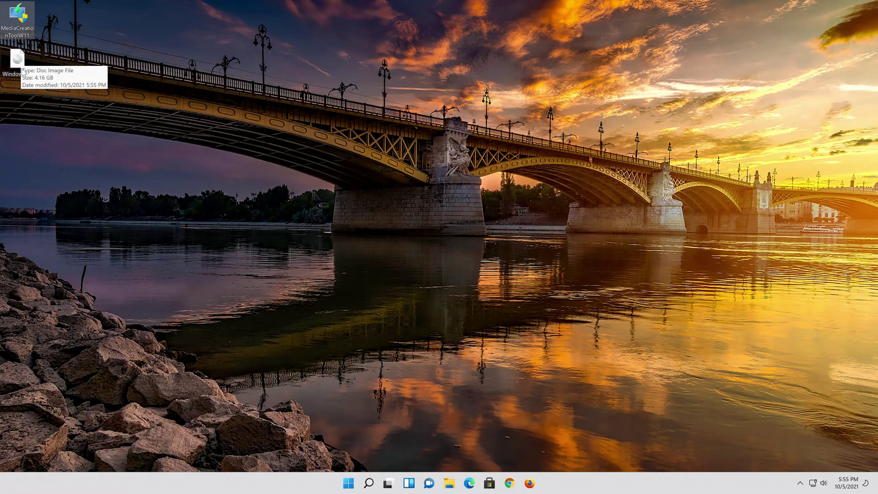
- Mount the Windows 11 disc image from the desktop and run its setup application with permission to make changes, closing the drive's folder window
{"action": "double_click", "coordinate": [18, 59]}
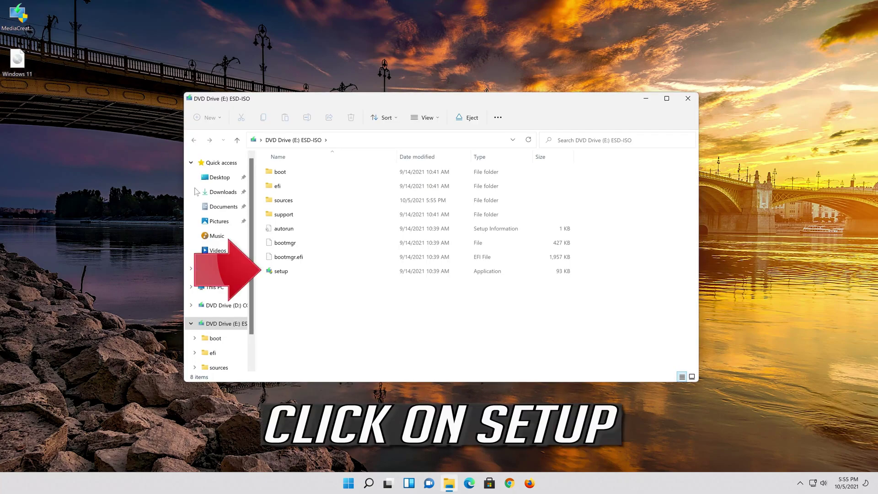
{"action": "left_click", "coordinate": [306, 268]}
{"action": "double_click", "coordinate": [306, 270]}
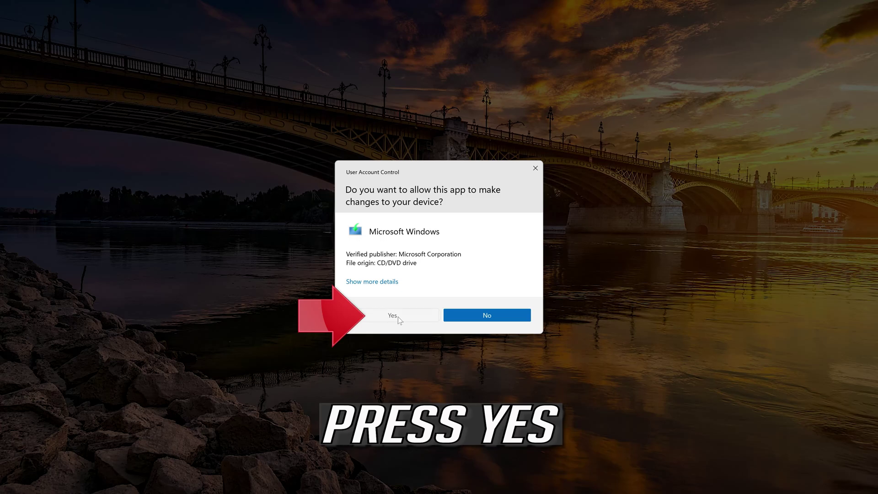
{"action": "left_click", "coordinate": [393, 315]}
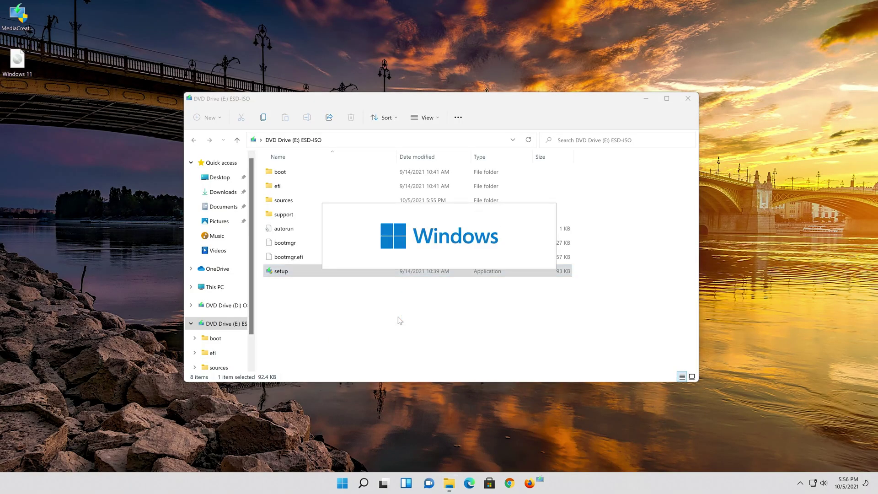
{"action": "left_click", "coordinate": [686, 100]}
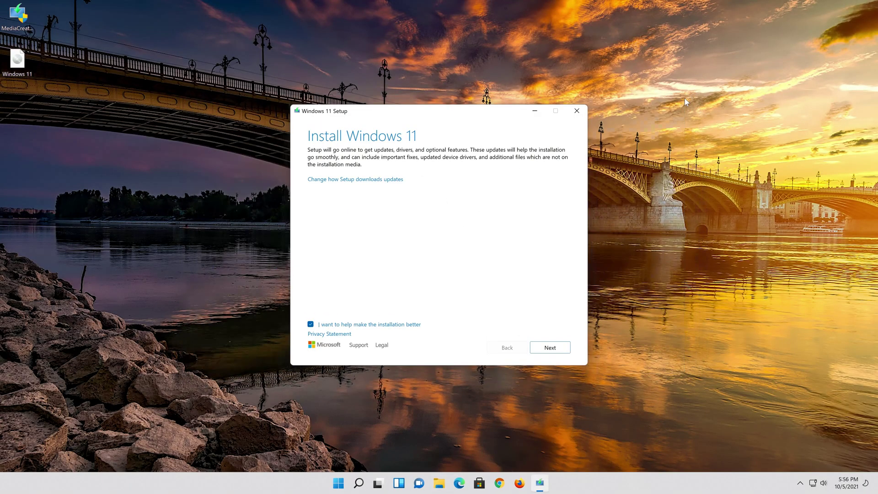
- Accept the Windows 11 Setup license terms and start installing Windows 11 Pro with personal files and apps kept
{"action": "left_click", "coordinate": [553, 350]}
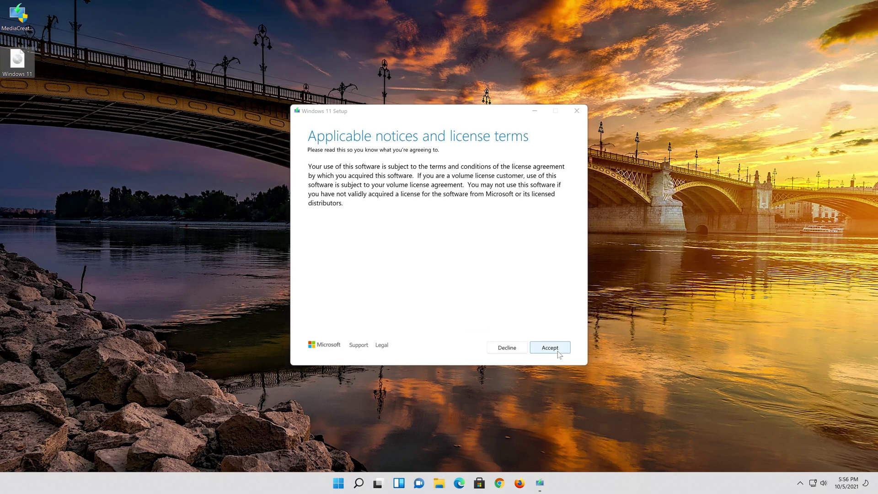
{"action": "left_click", "coordinate": [551, 352]}
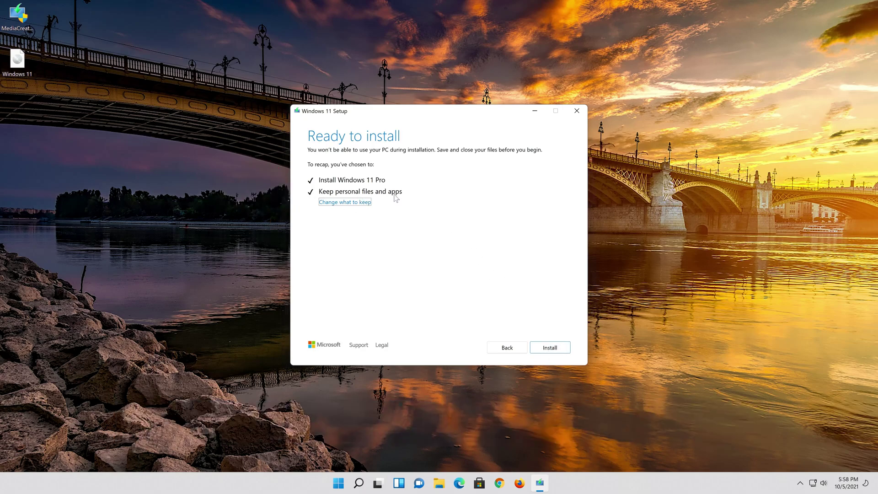
{"action": "left_click", "coordinate": [362, 203]}
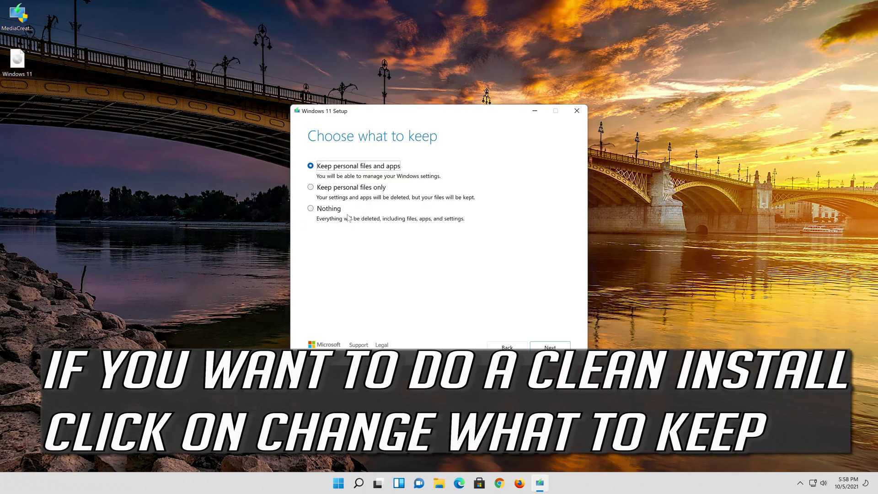
{"action": "left_click", "coordinate": [554, 349]}
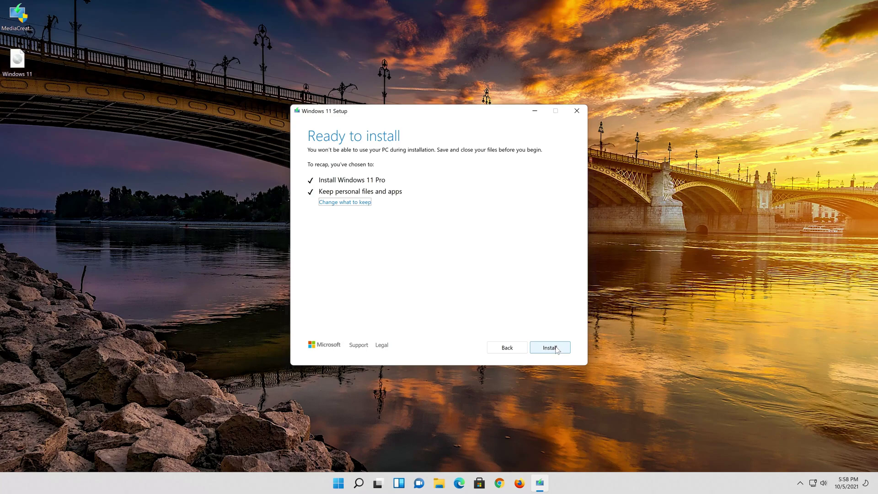
{"action": "left_click", "coordinate": [551, 348]}
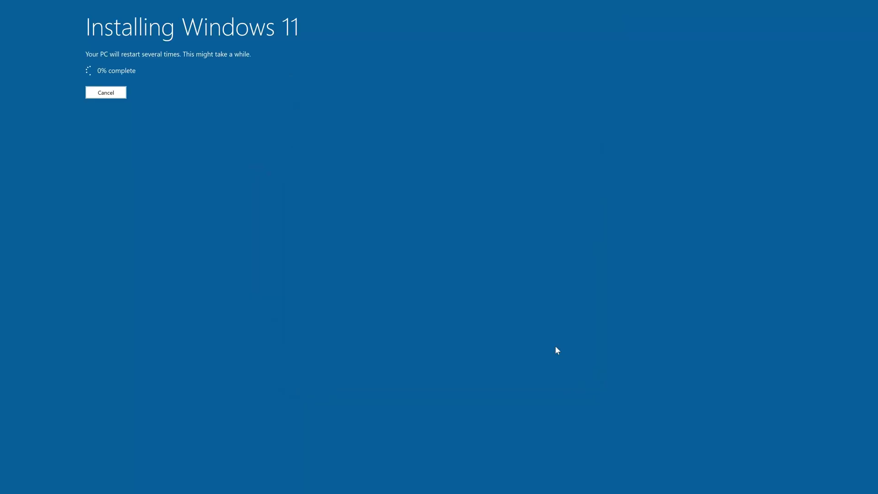